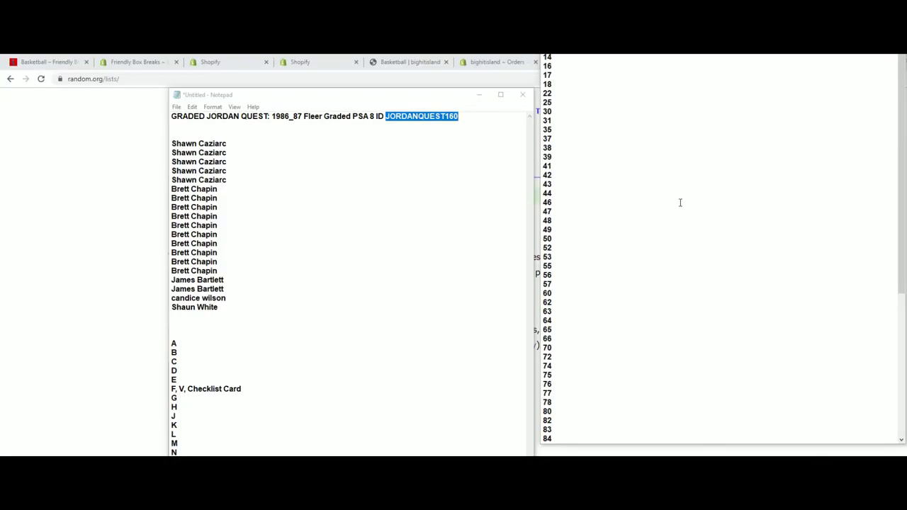
- Copy the entire list of numbers from the JORDAN QUEST text file, starting at 1
{"action": "left_click", "coordinate": [693, 452]}
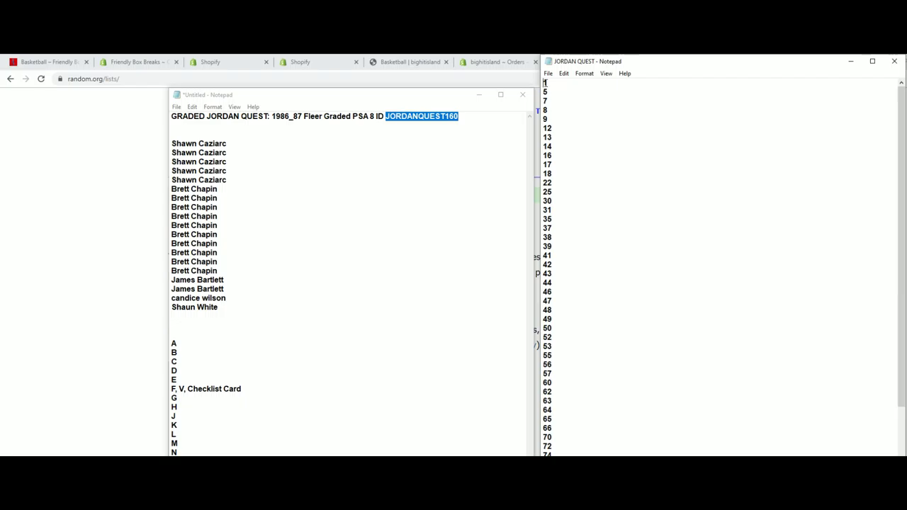
{"action": "left_click_drag", "start_coordinate": [544, 82], "coordinate": [549, 461]}
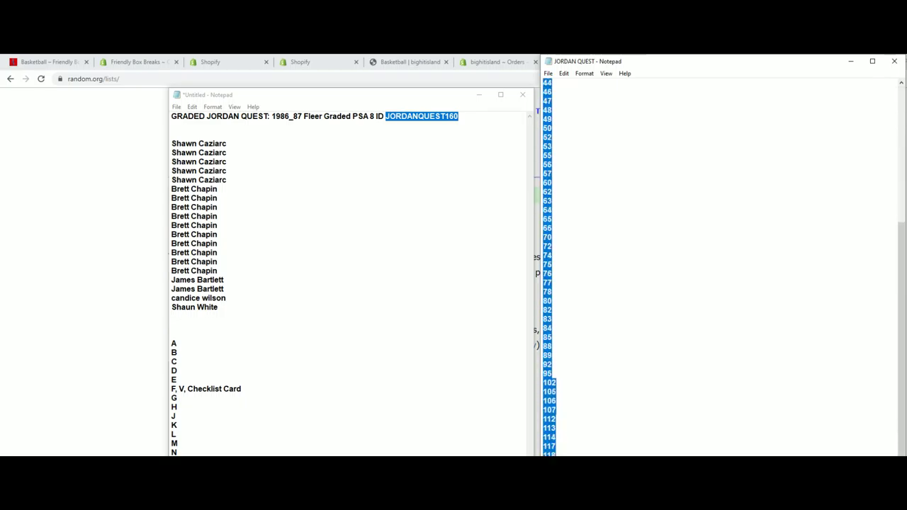
{"action": "right_click", "coordinate": [547, 454]}
{"action": "left_click", "coordinate": [589, 400]}
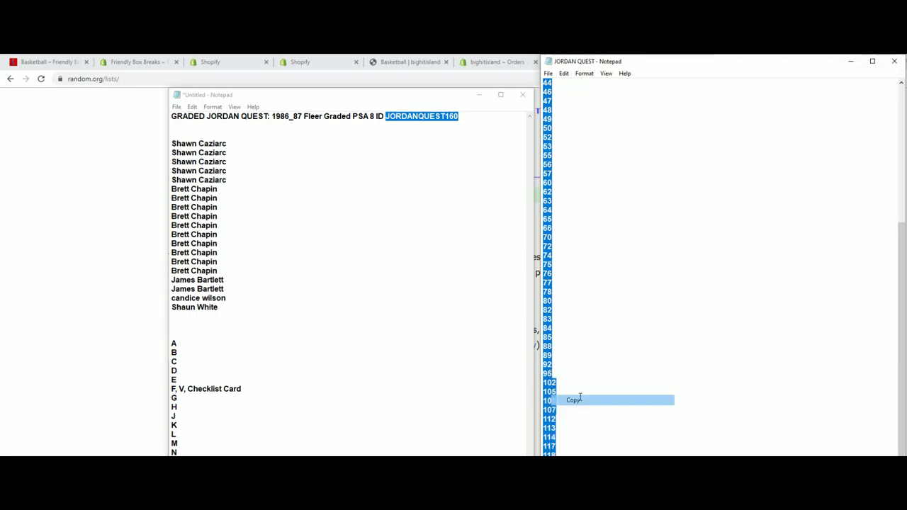
- Switch to the RANDOM.ORG List Randomizer, paste the copied numbers as list items and randomize them
{"action": "left_click", "coordinate": [127, 227]}
{"action": "left_click", "coordinate": [191, 373]}
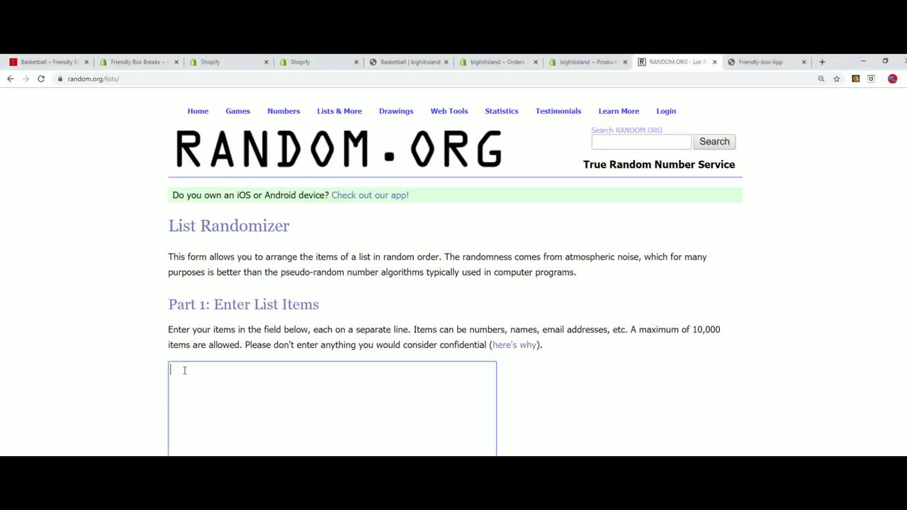
{"action": "right_click", "coordinate": [185, 370]}
{"action": "left_click", "coordinate": [206, 446]}
{"action": "scroll", "coordinate": [644, 379], "scroll_direction": "down", "scroll_amount": 1}
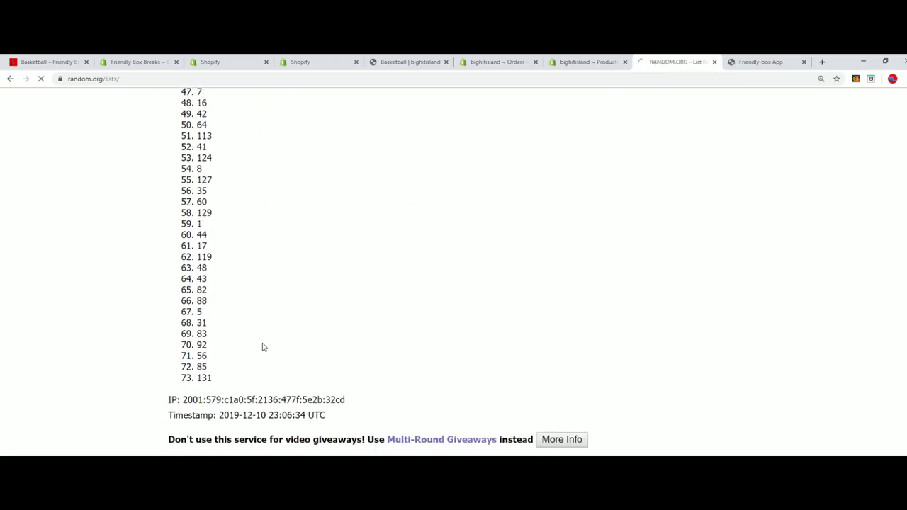
- Re-randomize the number list several more times and highlight the number ranked first in the final order
{"action": "key", "text": "F5"}
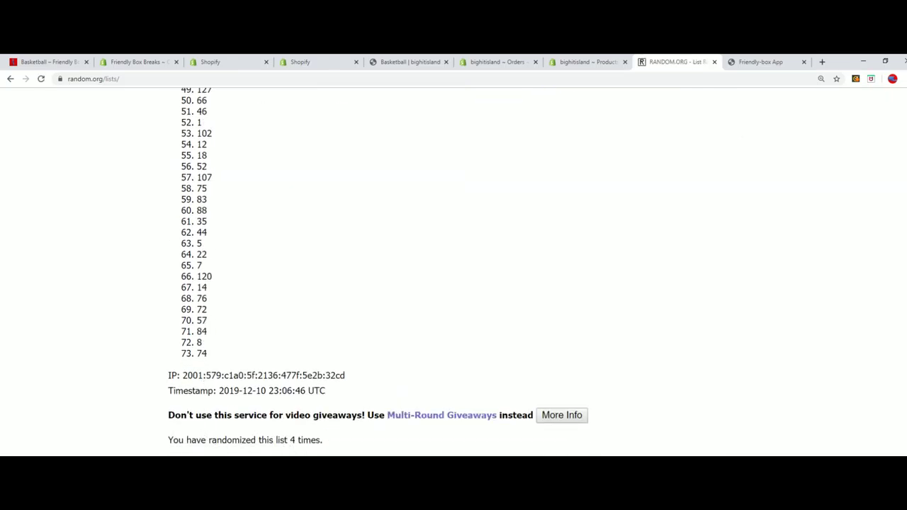
{"action": "key", "text": "F5"}
{"action": "scroll", "coordinate": [262, 419], "scroll_direction": "down", "scroll_amount": 5}
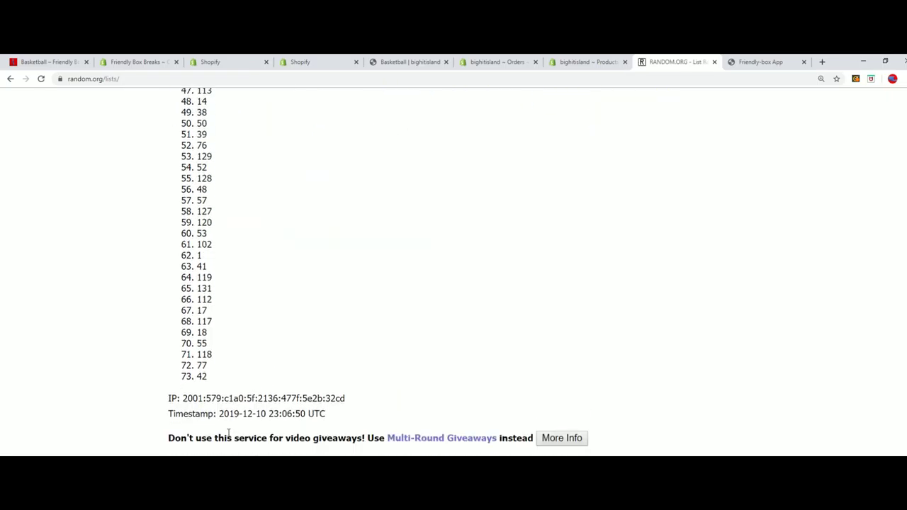
{"action": "key", "text": "F5"}
{"action": "scroll", "coordinate": [267, 401], "scroll_direction": "down", "scroll_amount": 5}
{"action": "key", "text": "F5"}
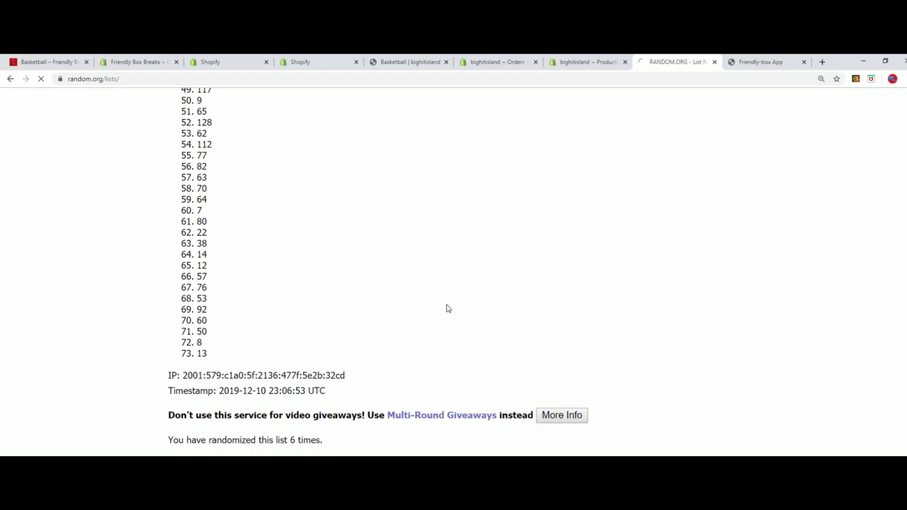
{"action": "left_click_drag", "start_coordinate": [215, 281], "coordinate": [160, 276]}
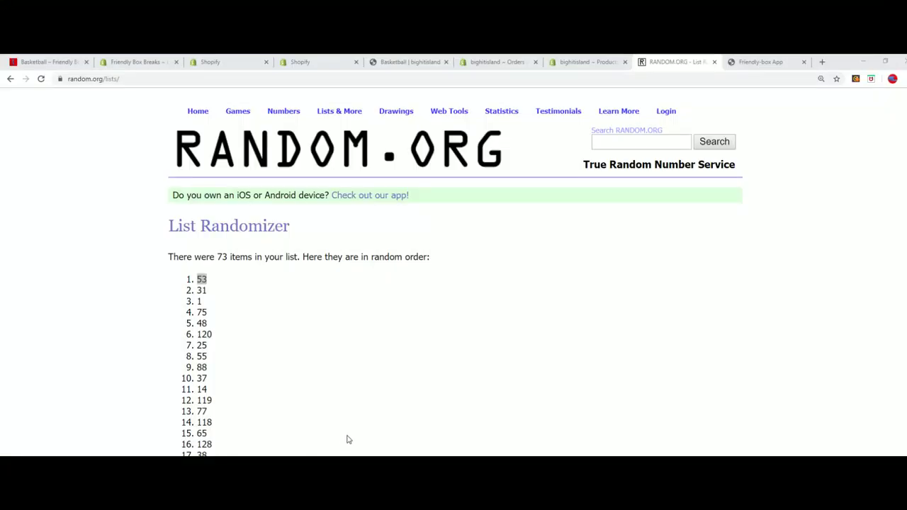
- Open a blank List Randomizer form and copy all participant names from the untitled Notepad document
{"action": "mouse_move", "coordinate": [348, 107]}
{"action": "left_click", "coordinate": [351, 129]}
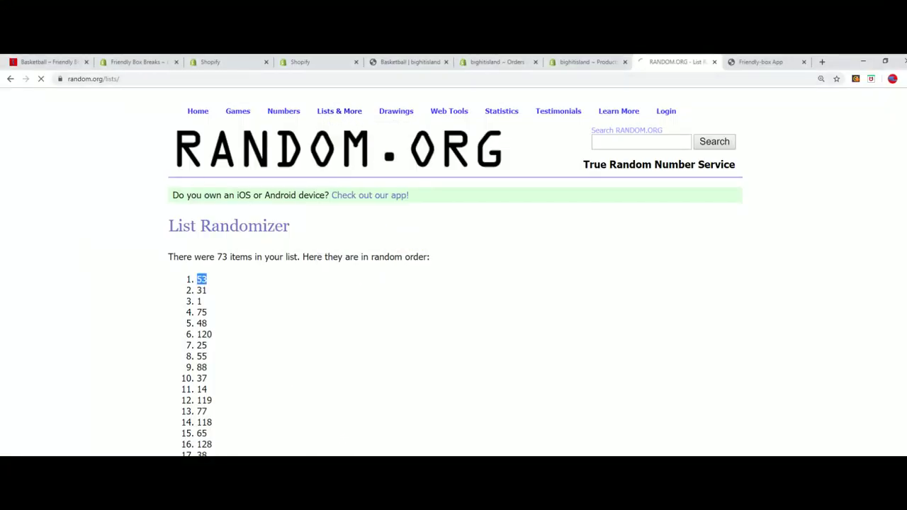
{"action": "key", "text": "alt+Tab"}
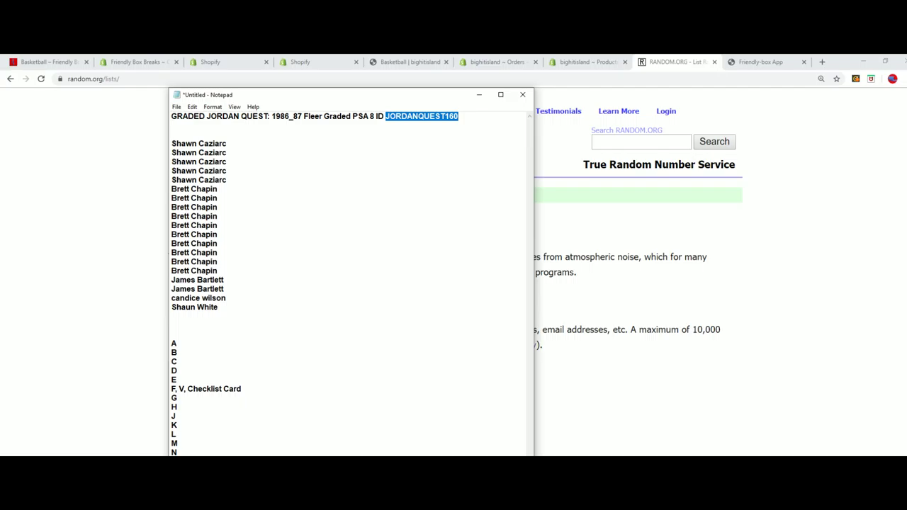
{"action": "left_click_drag", "start_coordinate": [219, 307], "coordinate": [172, 144]}
{"action": "right_click", "coordinate": [177, 146]}
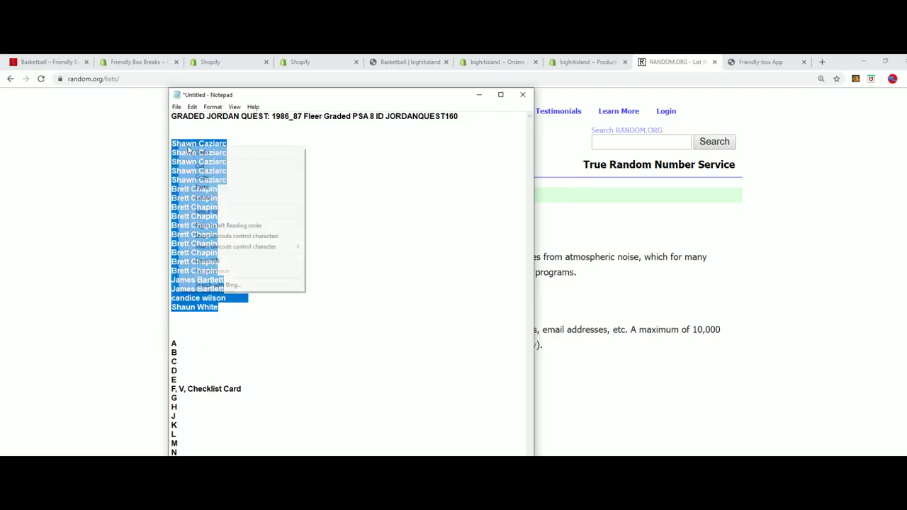
{"action": "left_click", "coordinate": [201, 177]}
- Paste the participant names into the blank List Randomizer form and randomize them
{"action": "left_click", "coordinate": [112, 210]}
{"action": "left_click", "coordinate": [190, 371]}
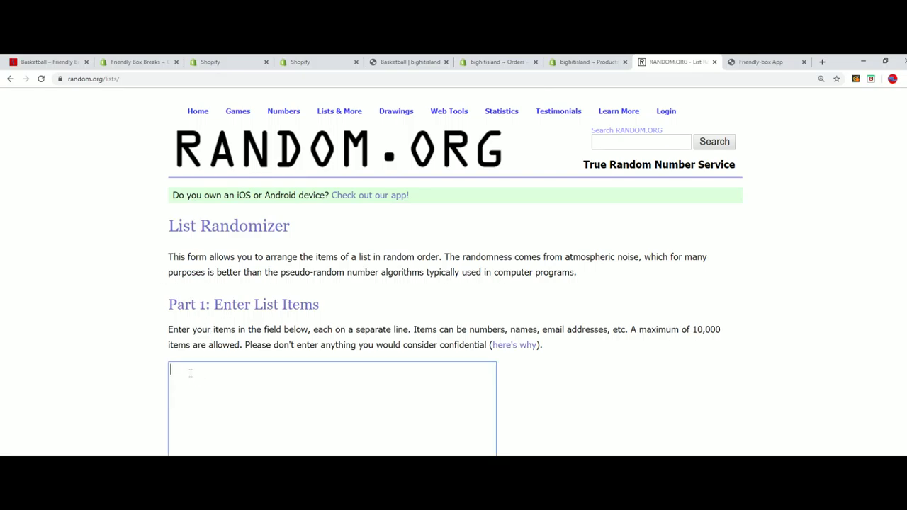
{"action": "right_click", "coordinate": [190, 372]}
{"action": "left_click", "coordinate": [195, 448]}
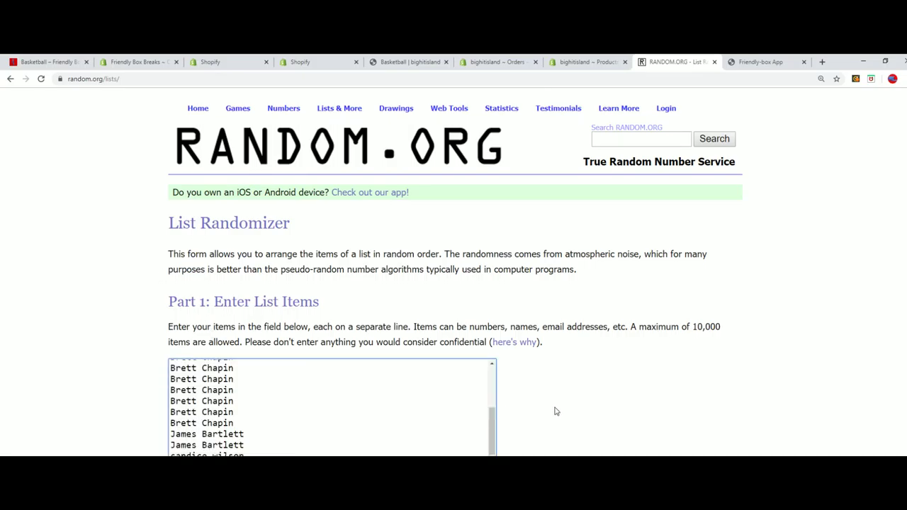
{"action": "scroll", "coordinate": [546, 418], "scroll_direction": "down", "scroll_amount": 1}
{"action": "key", "text": "F5"}
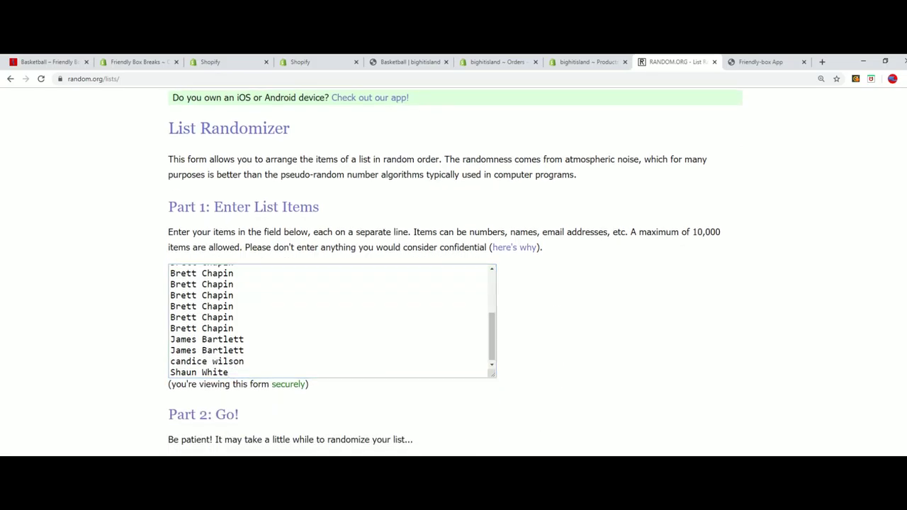
{"action": "key", "text": "F5"}
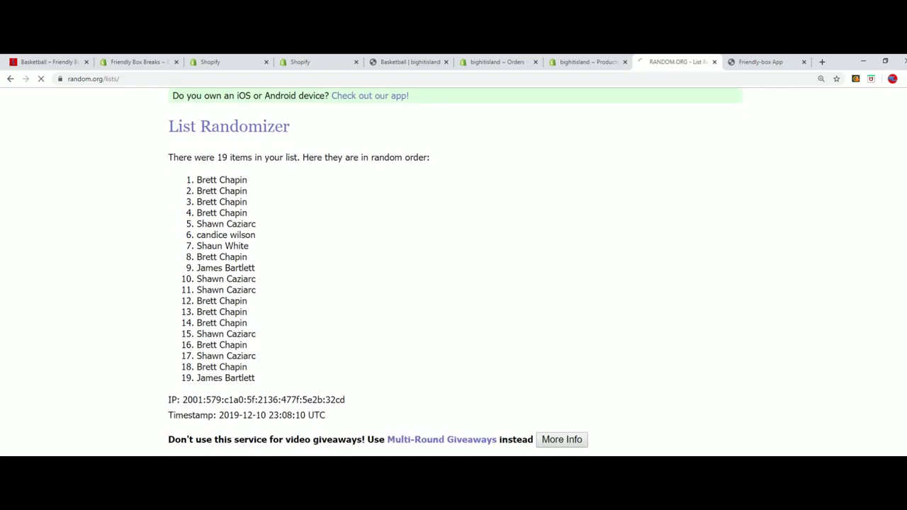
- Re-randomize the participant names until the list has been randomized 7 times
{"action": "scroll", "coordinate": [454, 270], "scroll_direction": "down", "scroll_amount": 2}
{"action": "key", "text": "F5"}
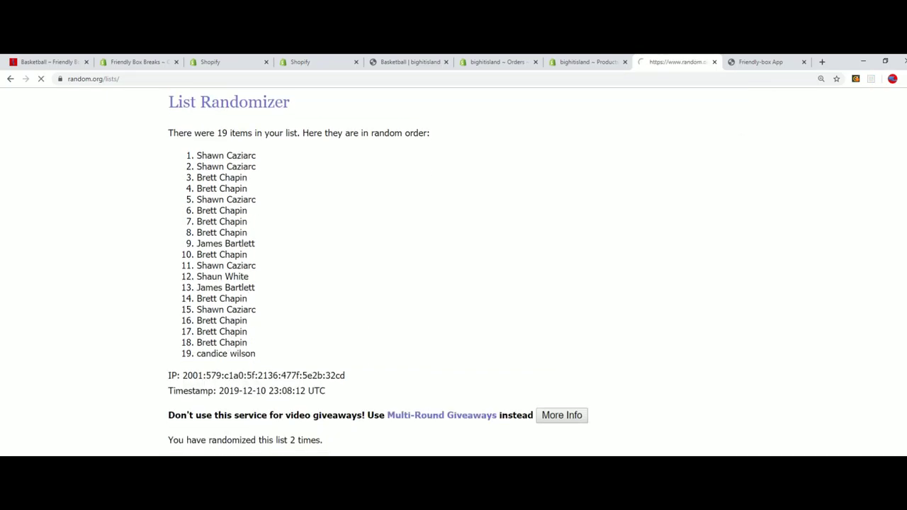
{"action": "key", "text": "F5"}
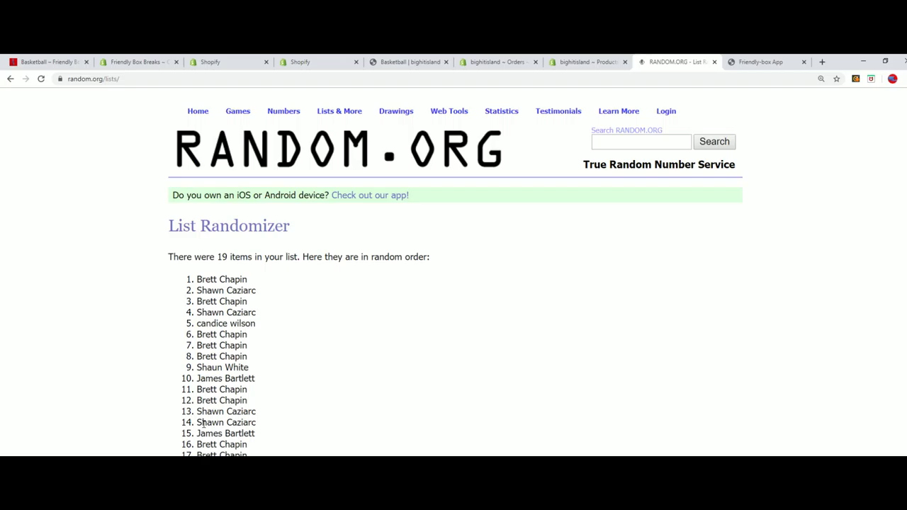
{"action": "key", "text": "F5"}
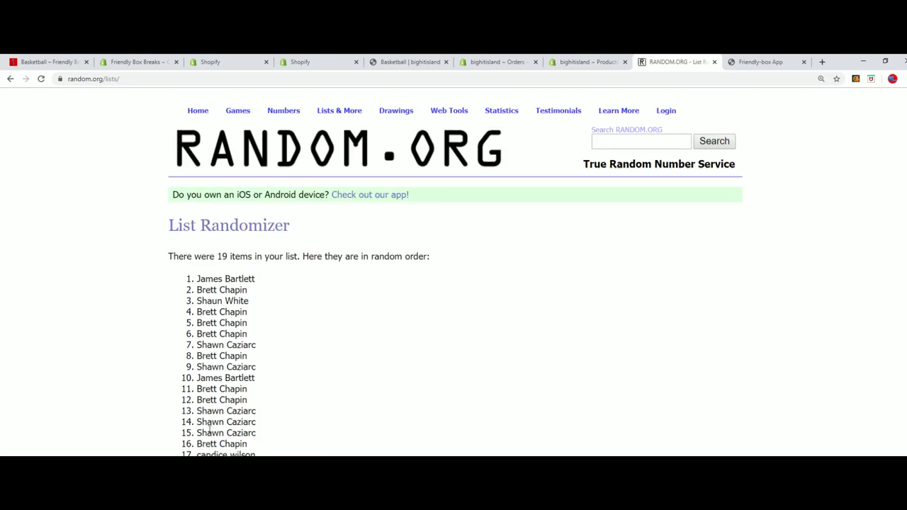
{"action": "key", "text": "F5"}
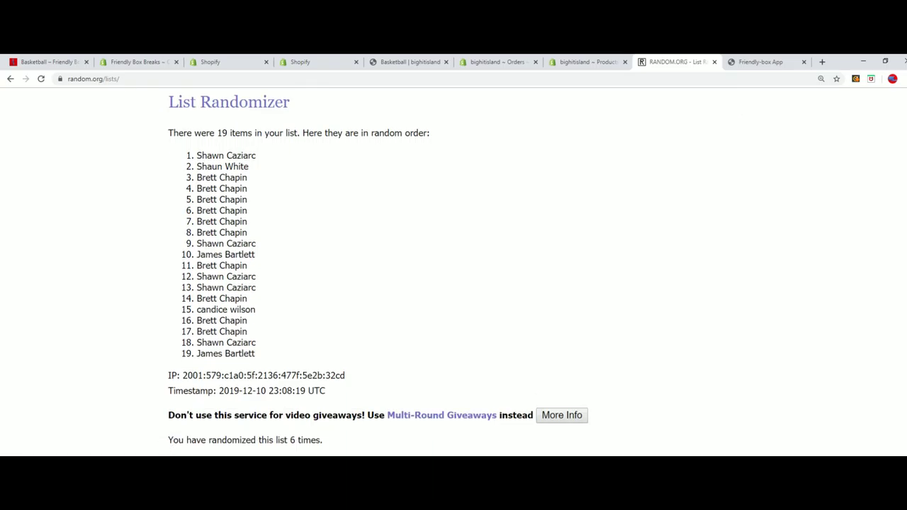
{"action": "key", "text": "F5"}
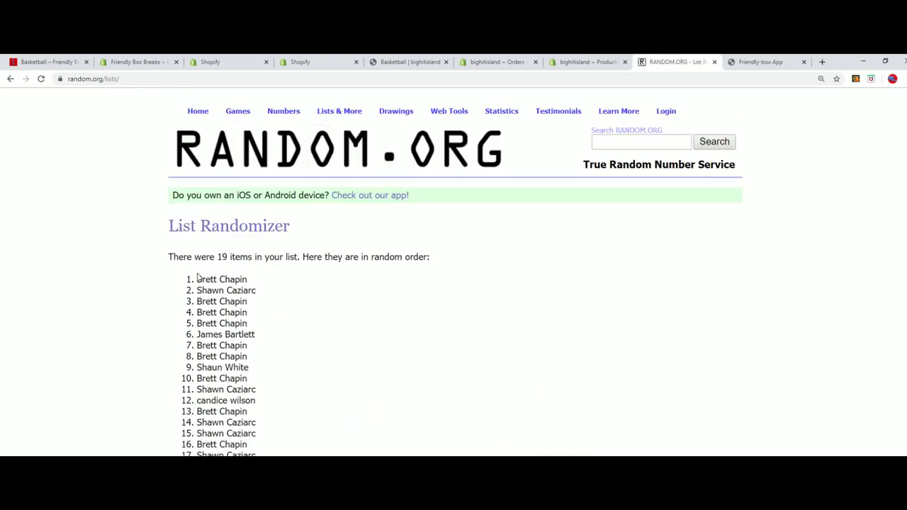
- Copy the 19 randomized names and paste them under Owners from cell A2 in the HIT PARADE 86 87 FLEER workbook in Excel
{"action": "left_click_drag", "start_coordinate": [198, 278], "coordinate": [256, 354]}
{"action": "right_click", "coordinate": [242, 318]}
{"action": "left_click", "coordinate": [252, 326]}
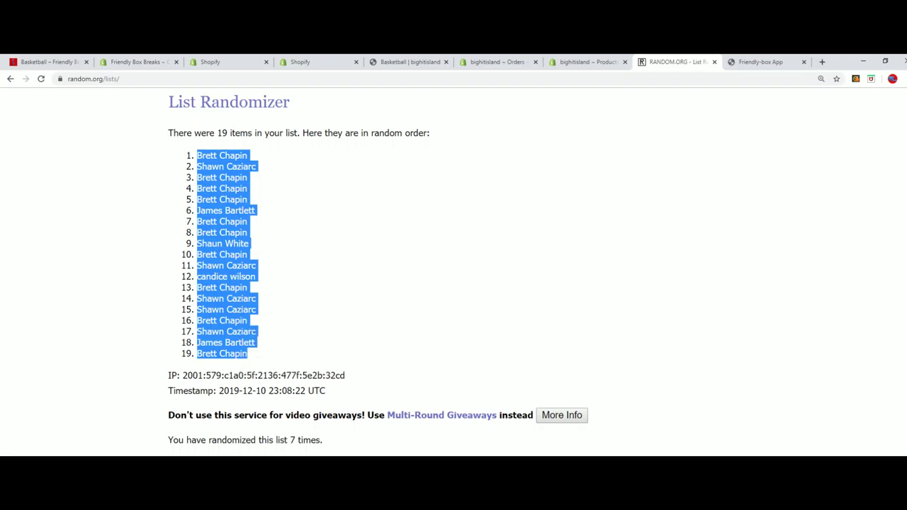
{"action": "key", "text": "alt+Tab"}
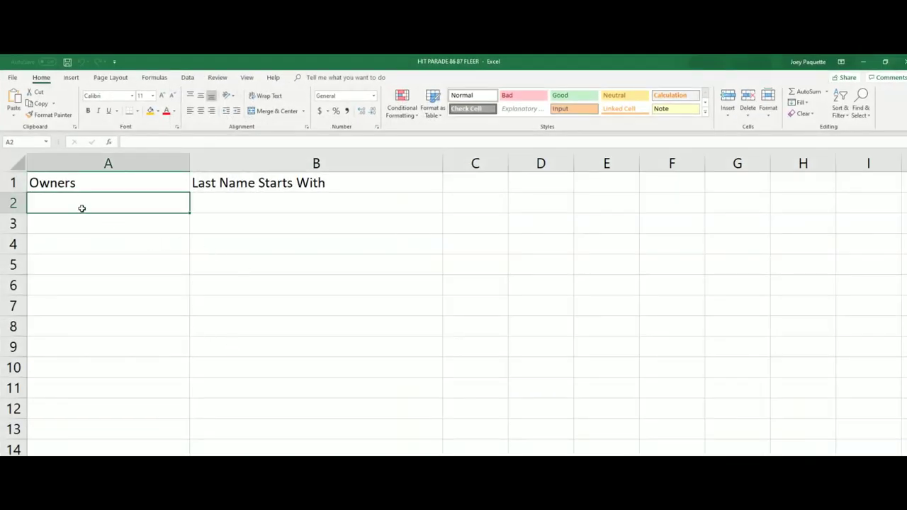
{"action": "right_click", "coordinate": [71, 204]}
{"action": "left_click", "coordinate": [105, 244]}
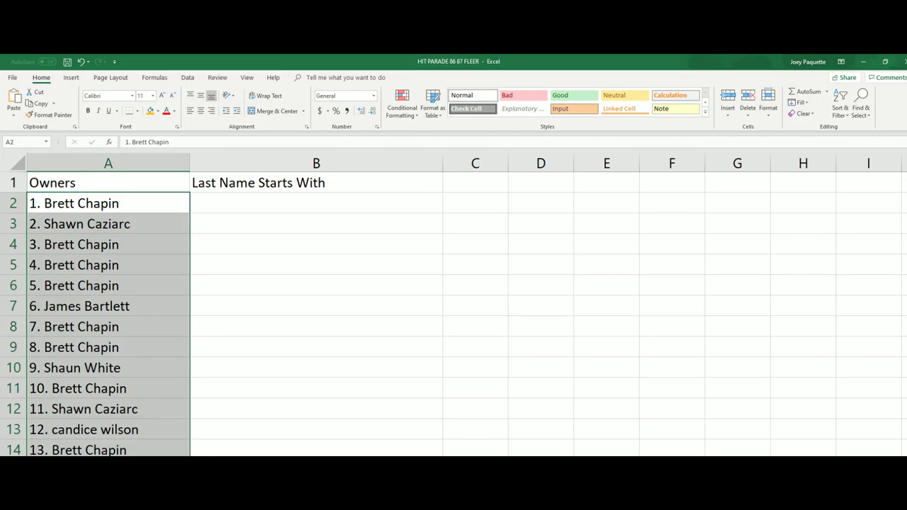
- Narrow column A to fit the owner names and select cell B2 under Last Name Starts With
{"action": "scroll", "coordinate": [178, 195], "scroll_direction": "down", "scroll_amount": 3, "text": "ctrl"}
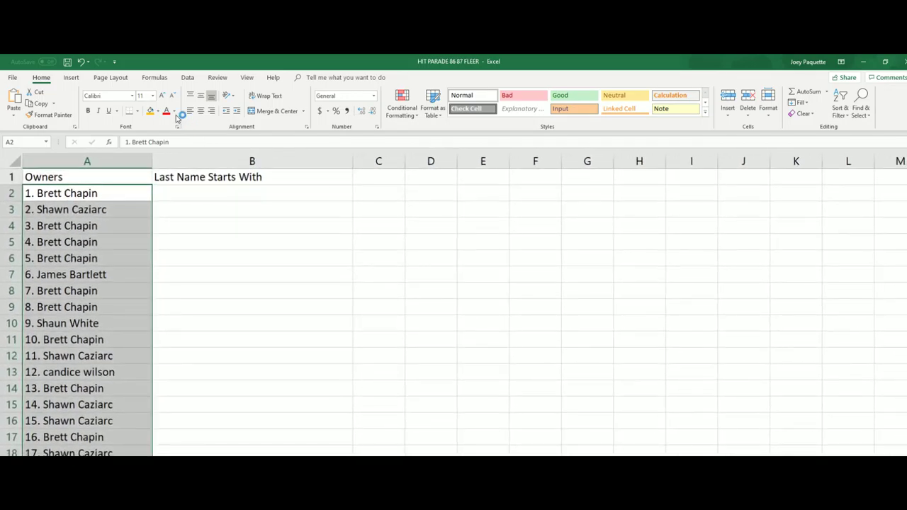
{"action": "left_click", "coordinate": [178, 195]}
{"action": "left_click", "coordinate": [146, 160]}
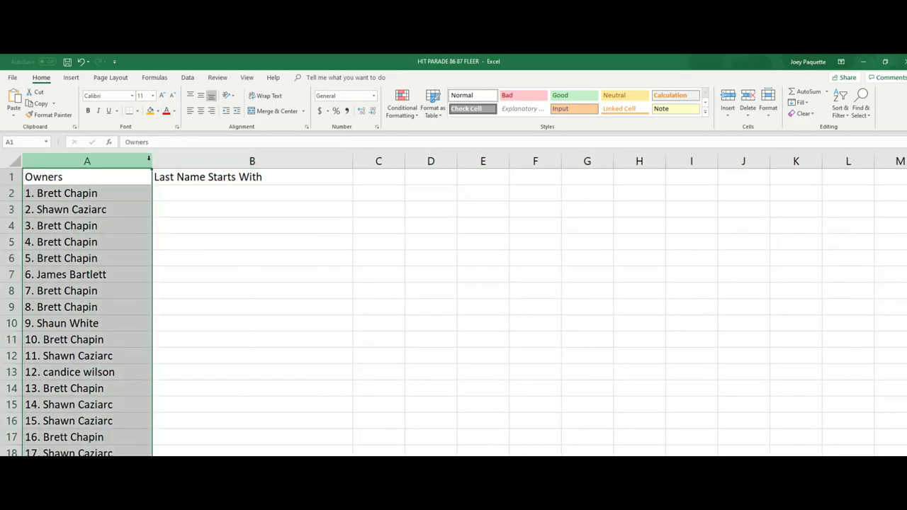
{"action": "left_click_drag", "start_coordinate": [149, 159], "coordinate": [117, 159]}
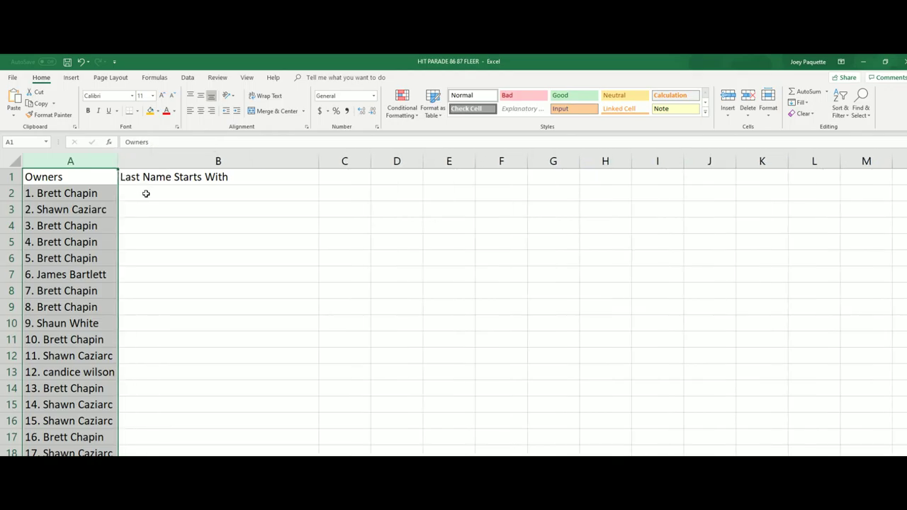
{"action": "left_click", "coordinate": [142, 190]}
- Switch back to RANDOM.ORG in the browser and open a new blank List Randomizer form
{"action": "left_click", "coordinate": [863, 62]}
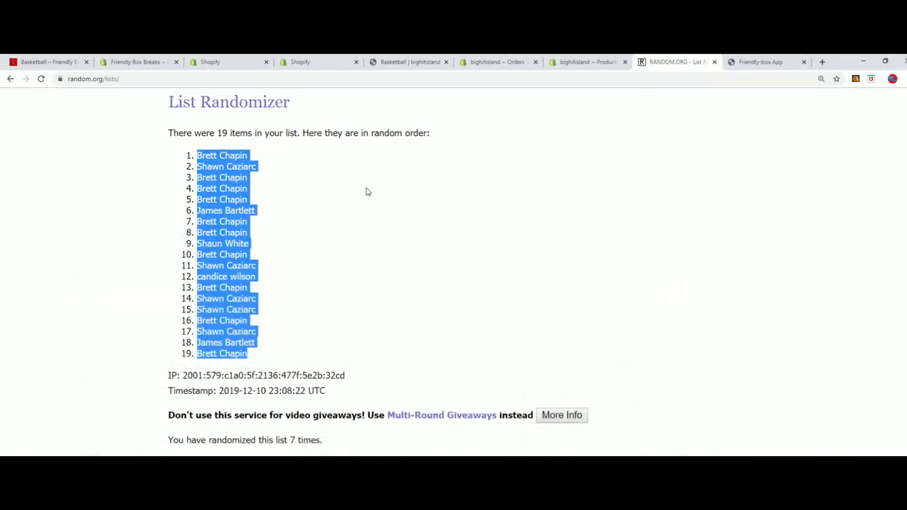
{"action": "scroll", "coordinate": [376, 190], "scroll_direction": "up", "scroll_amount": 3}
{"action": "mouse_move", "coordinate": [338, 114]}
{"action": "left_click", "coordinate": [356, 126]}
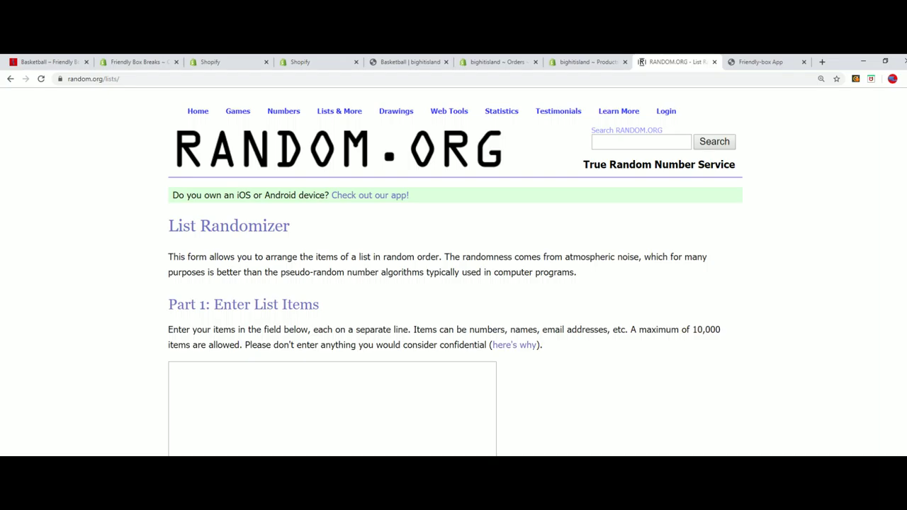
- Move the untitled Notepad window up and copy its letter list from A to W, including the "F, V, Checklist Card" line
{"action": "key", "text": "alt+Tab"}
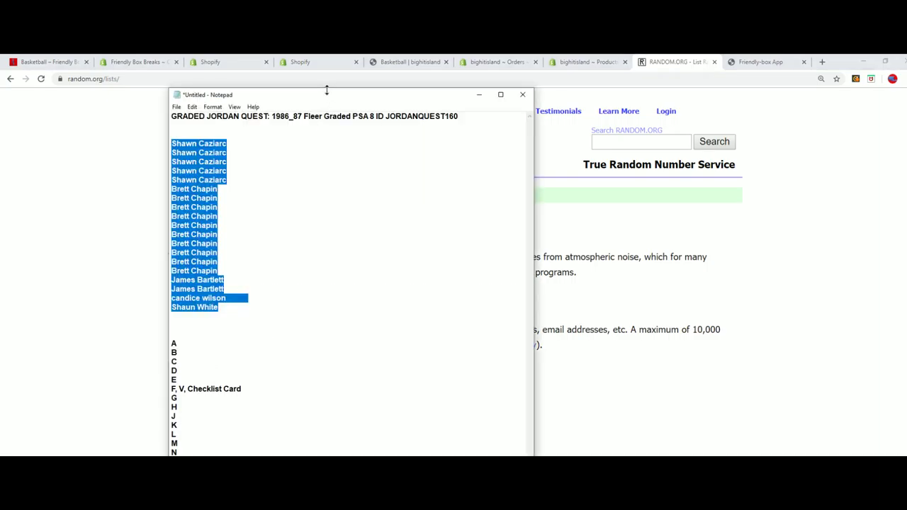
{"action": "left_click_drag", "start_coordinate": [326, 90], "coordinate": [326, 57]}
{"action": "key", "text": "ctrl+End"}
{"action": "key", "text": "shift+Up"}
{"action": "key", "text": "shift+Up"}
{"action": "key", "text": "shift+Up"}
{"action": "key", "text": "shift+Up"}
{"action": "key", "text": "shift+Up"}
{"action": "key", "text": "shift+Up"}
{"action": "key", "text": "shift+Up"}
{"action": "key", "text": "shift+Up"}
{"action": "key", "text": "shift+Up"}
{"action": "key", "text": "shift+Up"}
{"action": "key", "text": "shift+Up"}
{"action": "key", "text": "shift+Up"}
{"action": "key", "text": "shift+Up"}
{"action": "key", "text": "shift+Up"}
{"action": "key", "text": "shift+Up"}
{"action": "key", "text": "shift+Up"}
{"action": "key", "text": "shift+Up"}
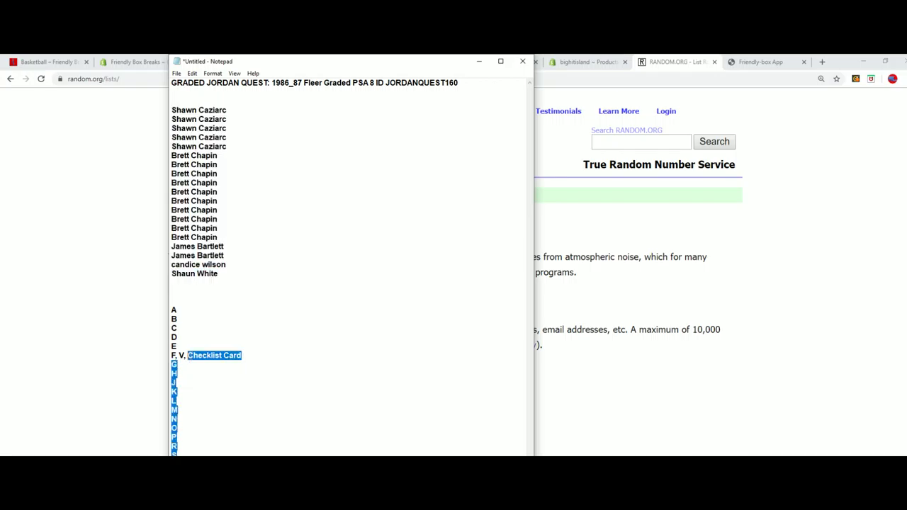
{"action": "right_click", "coordinate": [172, 309]}
{"action": "left_click", "coordinate": [191, 338]}
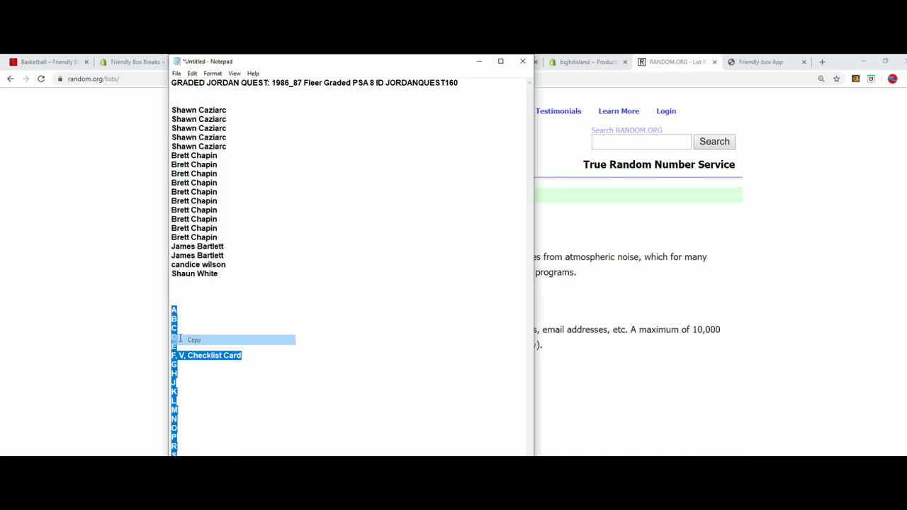
- Paste the copied letter list into the blank List Randomizer form in the browser and randomize it
{"action": "key", "text": "alt+Tab"}
{"action": "left_click", "coordinate": [187, 374]}
{"action": "right_click", "coordinate": [186, 374]}
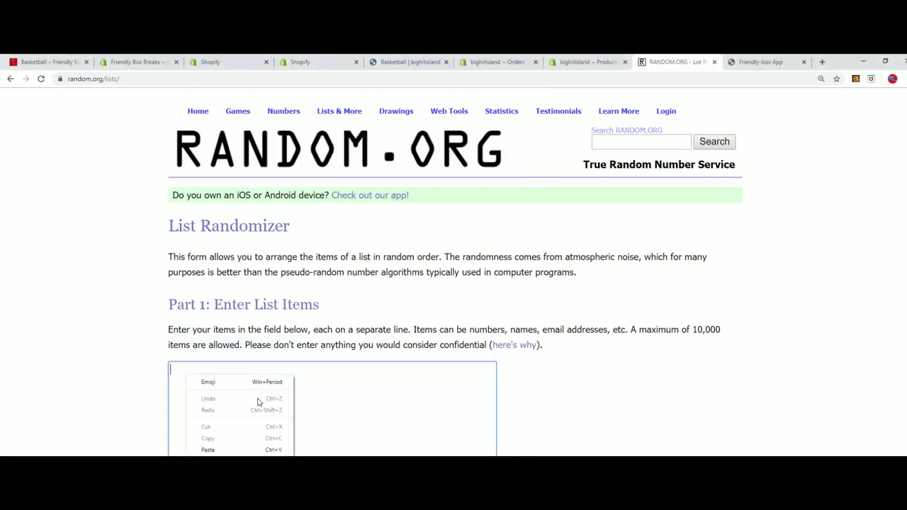
{"action": "left_click", "coordinate": [212, 451]}
{"action": "scroll", "coordinate": [142, 453], "scroll_direction": "down", "scroll_amount": 1}
{"action": "scroll", "coordinate": [142, 454], "scroll_direction": "down", "scroll_amount": 1}
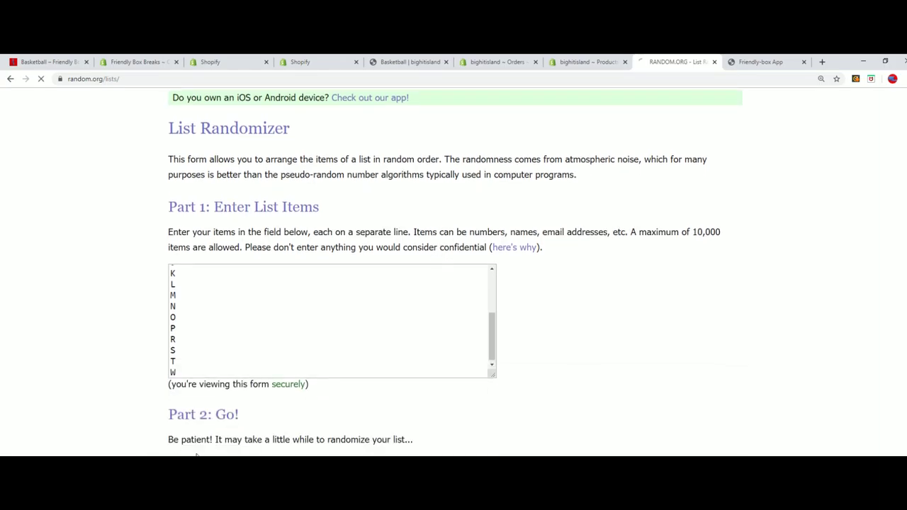
{"action": "left_click", "coordinate": [192, 450]}
{"action": "scroll", "coordinate": [170, 443], "scroll_direction": "down", "scroll_amount": 1}
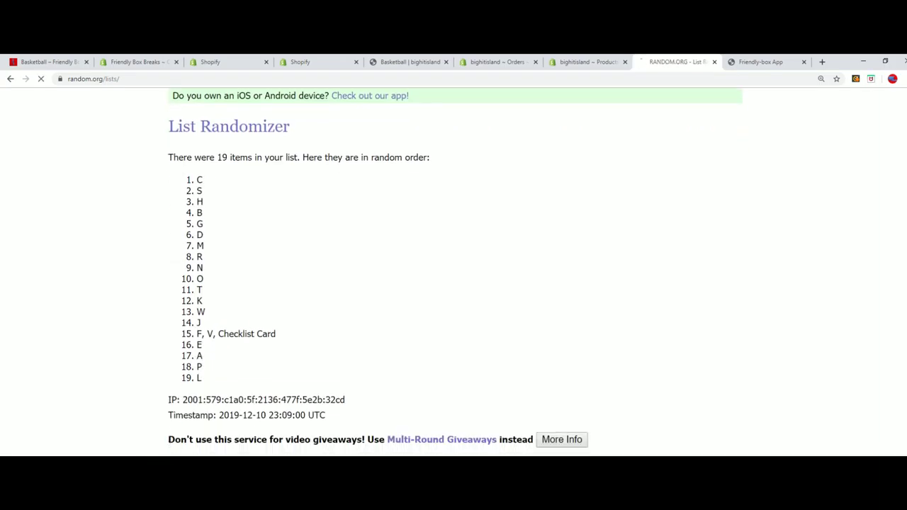
- Randomize the letter list in List Randomizer five more times
{"action": "left_click", "coordinate": [190, 451]}
{"action": "scroll", "coordinate": [176, 451], "scroll_direction": "down", "scroll_amount": 2}
{"action": "left_click", "coordinate": [177, 452]}
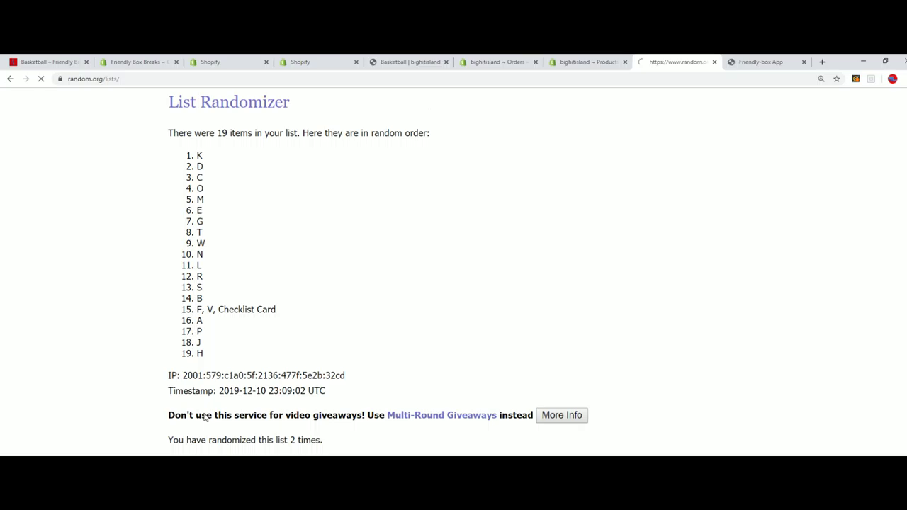
{"action": "left_click", "coordinate": [195, 448]}
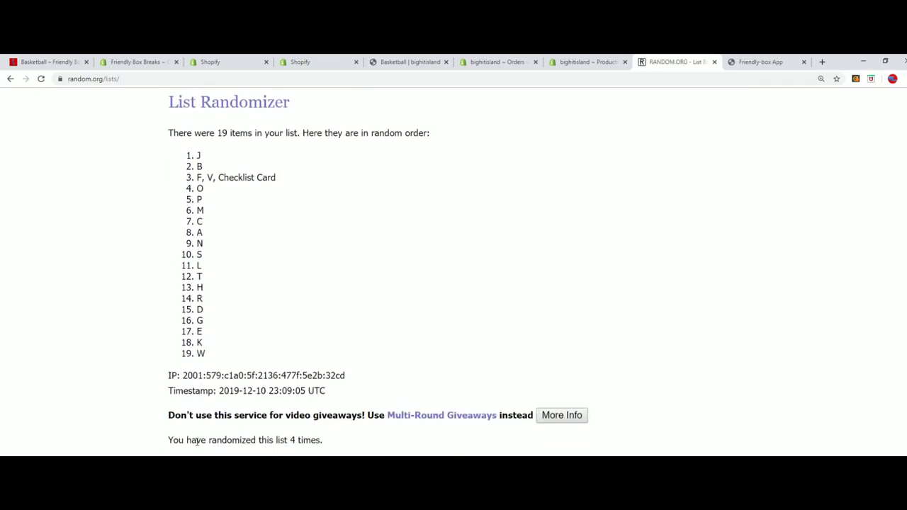
{"action": "left_click", "coordinate": [195, 447]}
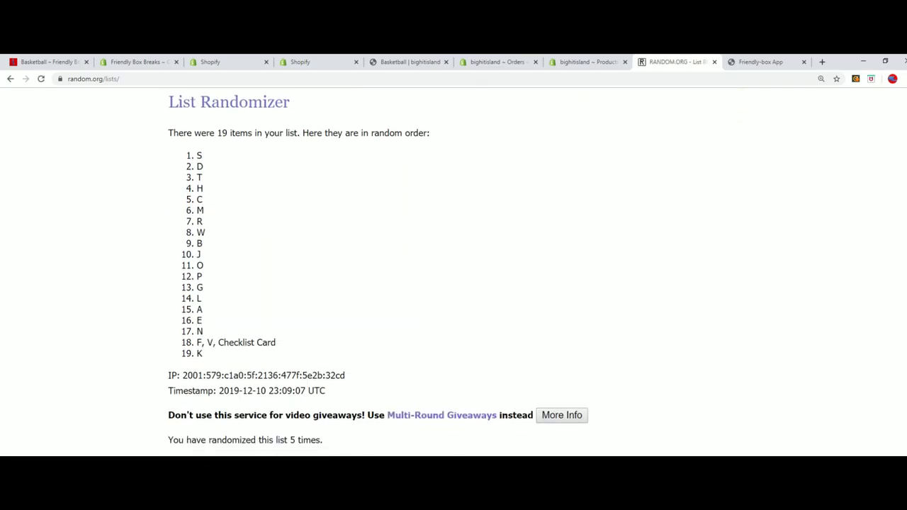
{"action": "left_click", "coordinate": [178, 432]}
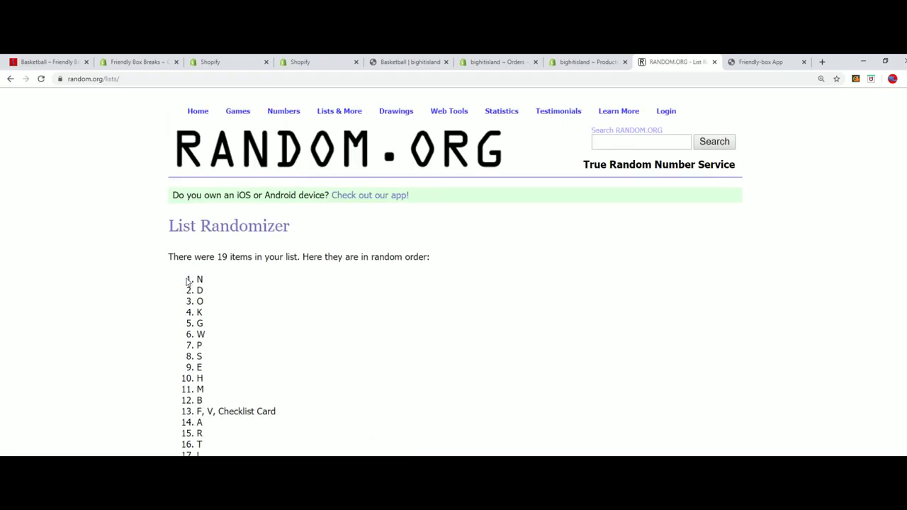
- Copy the numbered random letter list and paste it into the Excel sheet from cell B2 under Last Name Starts With
{"action": "scroll", "coordinate": [188, 284], "scroll_direction": "down", "scroll_amount": 1}
{"action": "left_click_drag", "start_coordinate": [193, 236], "coordinate": [202, 432]}
{"action": "right_click", "coordinate": [236, 362]}
{"action": "left_click", "coordinate": [249, 369]}
{"action": "key", "text": "alt+Tab"}
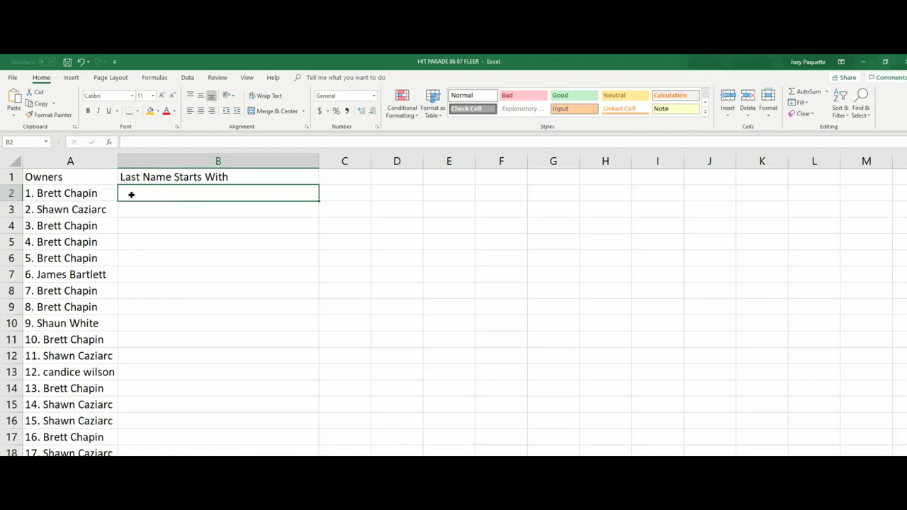
{"action": "right_click", "coordinate": [132, 194]}
{"action": "left_click", "coordinate": [166, 236]}
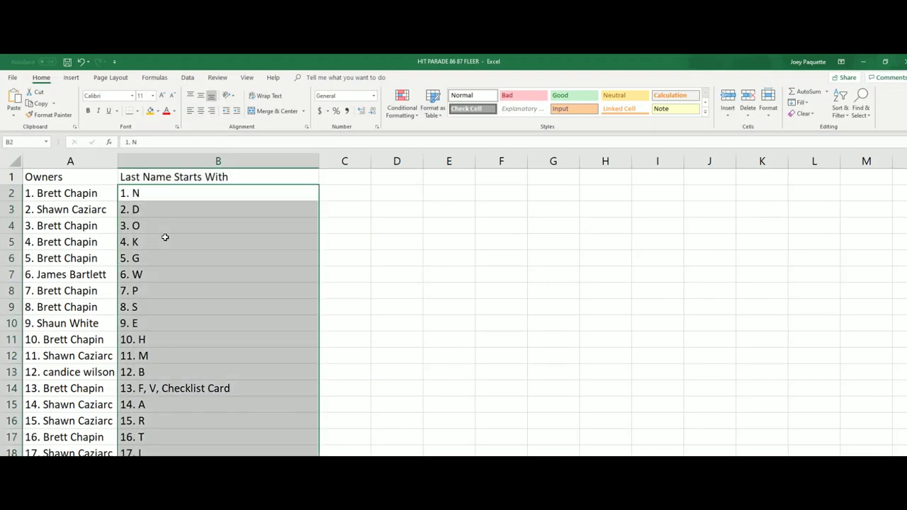
- Check the letters assigned to the owners in rows 12, 3, 13 and 7 of the sheet
{"action": "left_click", "coordinate": [157, 357]}
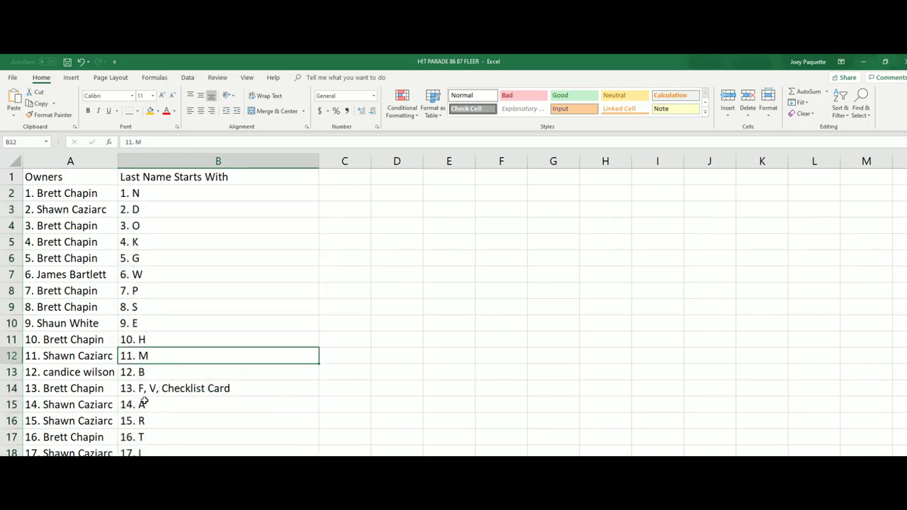
{"action": "left_click", "coordinate": [150, 209]}
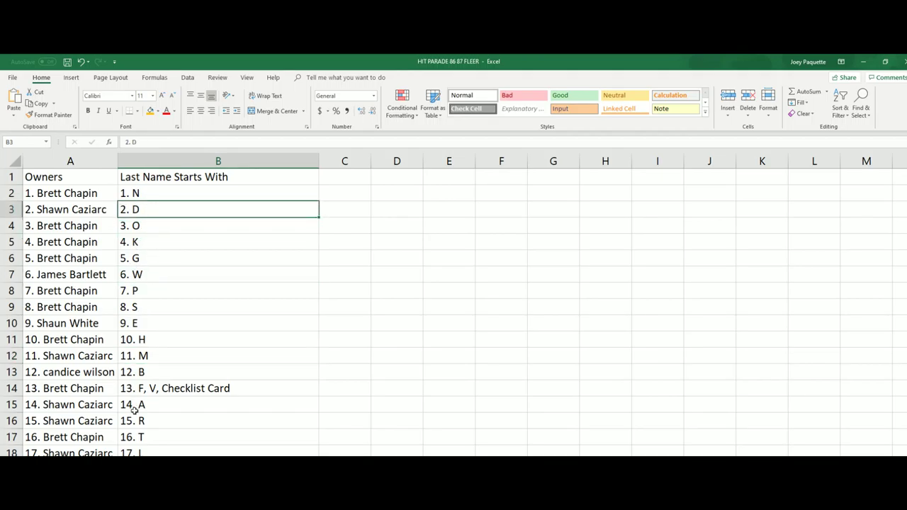
{"action": "left_click", "coordinate": [158, 368]}
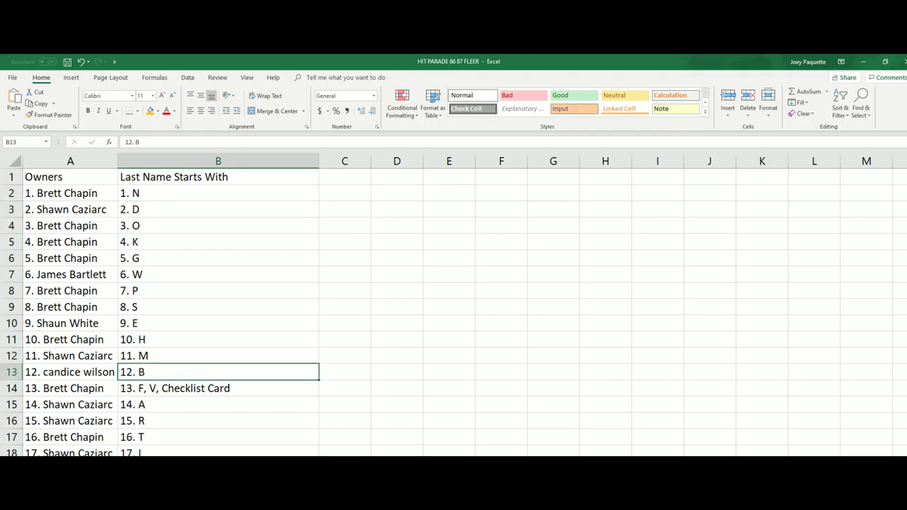
{"action": "left_click", "coordinate": [144, 273]}
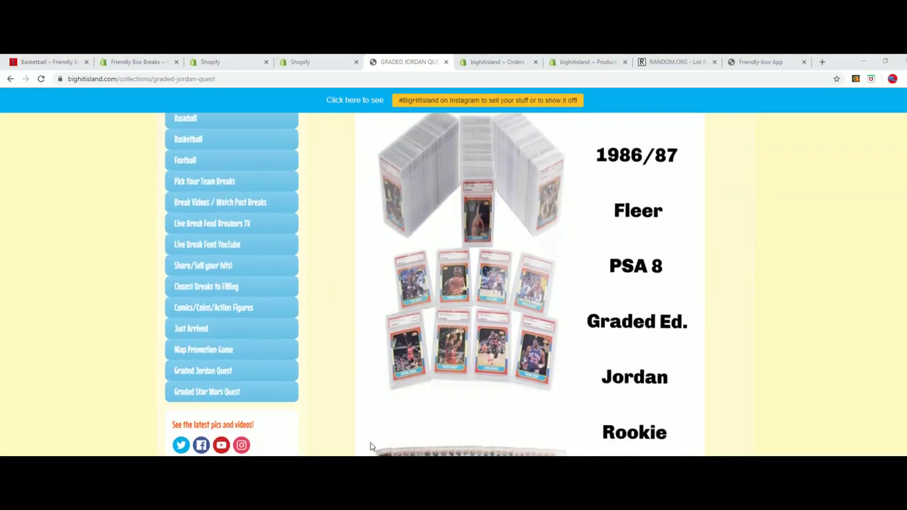
- Review the Michael Jordan, Steph Curry, Dr. J and Magic ticket sections on the Graded Jordan Quest page in the browser
{"action": "scroll", "coordinate": [453, 284], "scroll_direction": "down", "scroll_amount": 10}
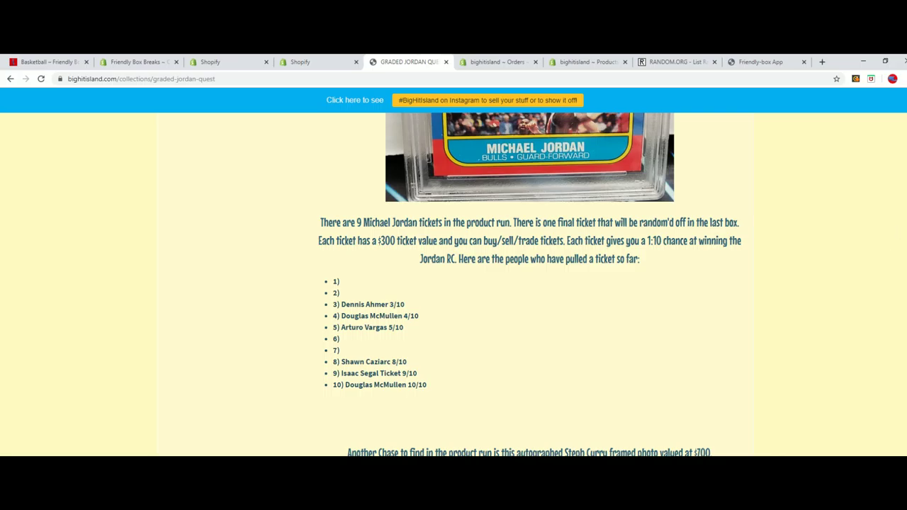
{"action": "scroll", "coordinate": [453, 284], "scroll_direction": "down", "scroll_amount": 5}
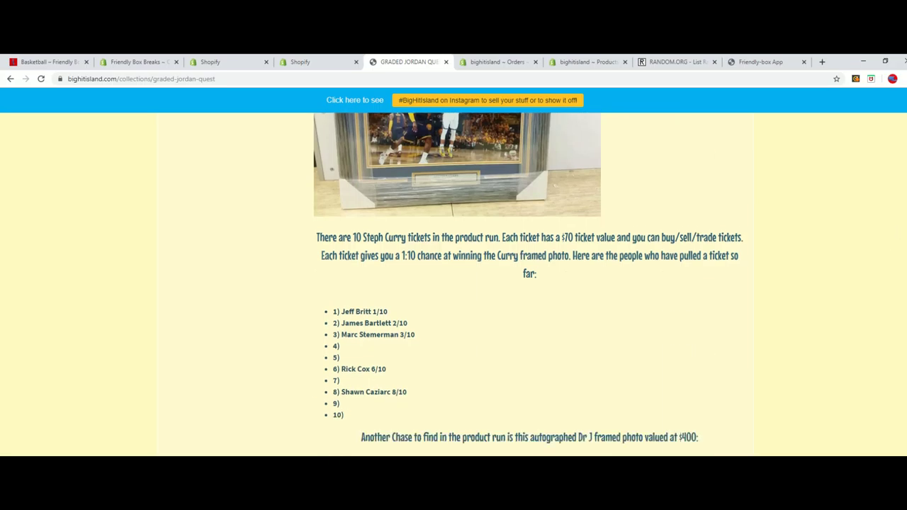
{"action": "scroll", "coordinate": [453, 283], "scroll_direction": "down", "scroll_amount": 10}
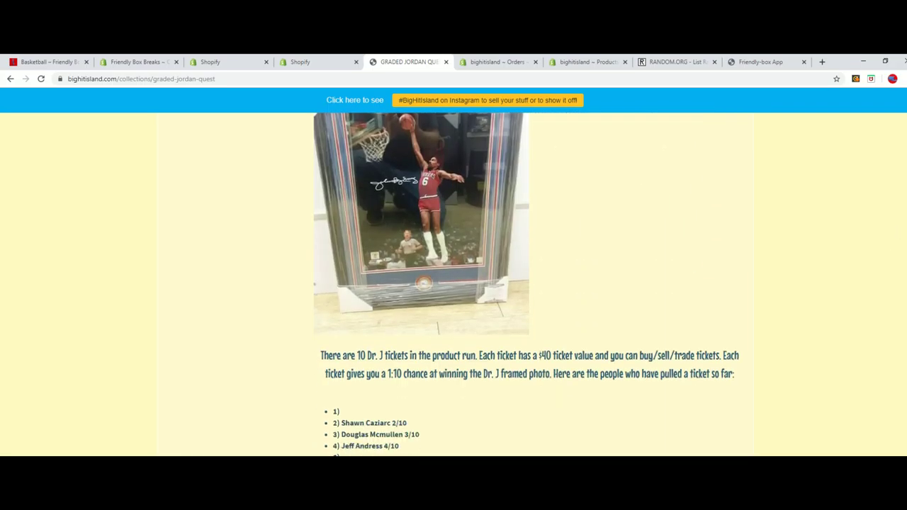
{"action": "scroll", "coordinate": [454, 284], "scroll_direction": "down", "scroll_amount": 10}
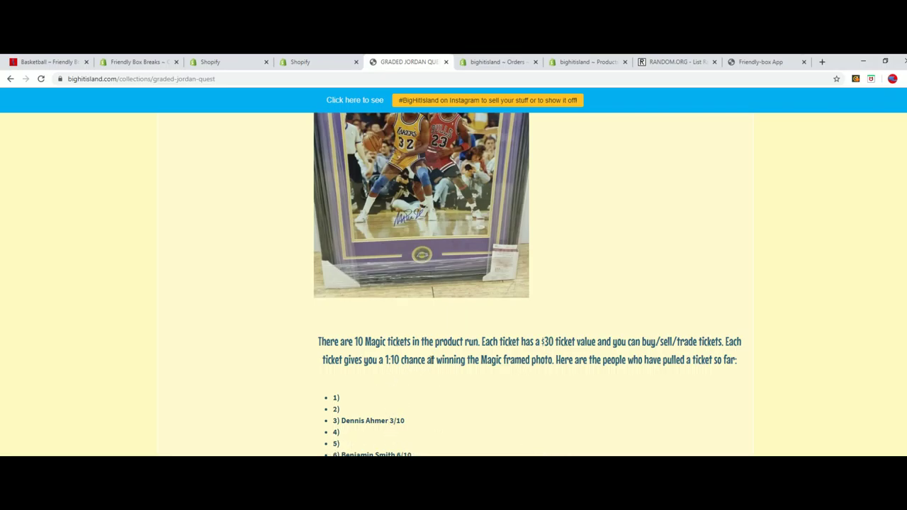
{"action": "scroll", "coordinate": [454, 284], "scroll_direction": "up", "scroll_amount": 2}
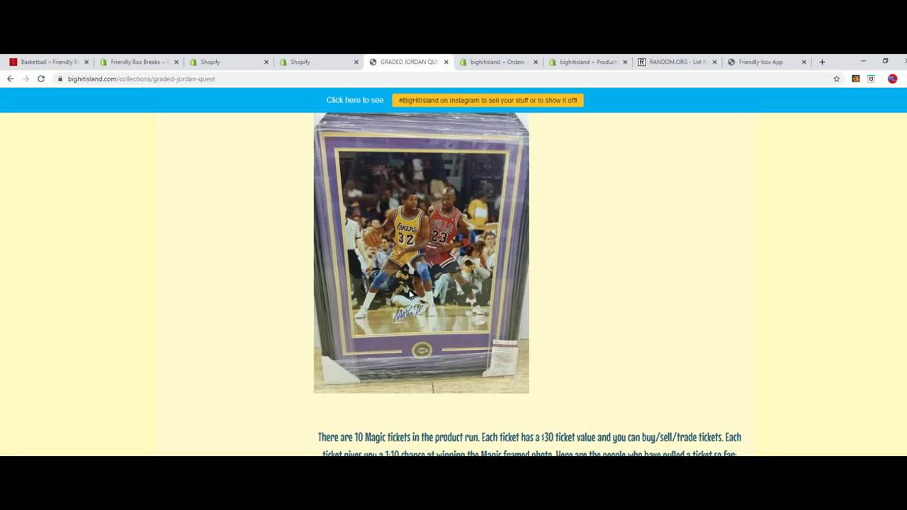